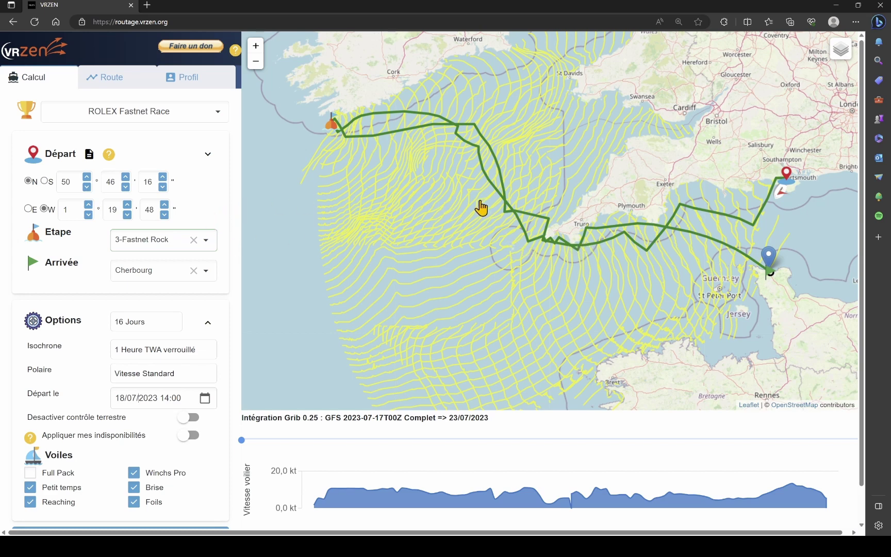
Locate the race stage marks 2-Land's End, 3-Fastnet Rock and 4-Isles of Scilly on the map, one after another.
{"action": "left_click", "coordinate": [165, 240]}
{"action": "left_click", "coordinate": [160, 261]}
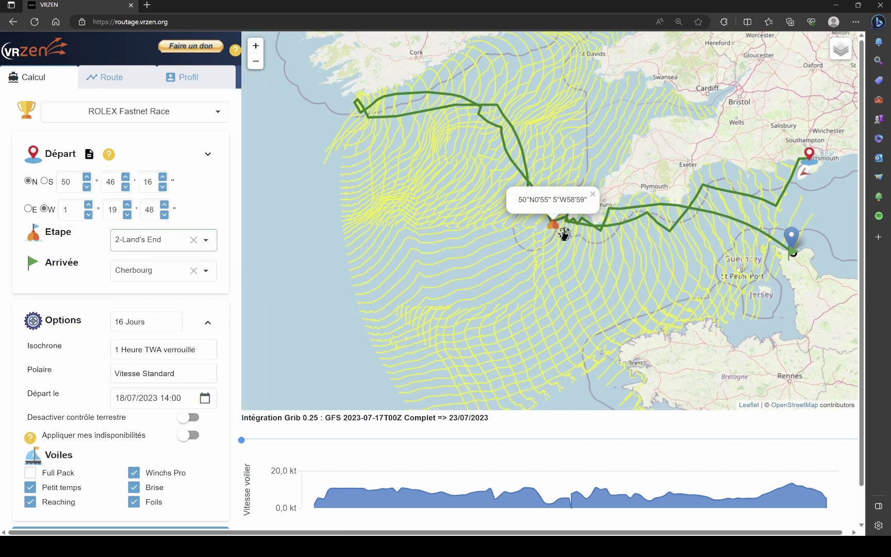
{"action": "left_click", "coordinate": [164, 240]}
{"action": "left_click", "coordinate": [161, 284]}
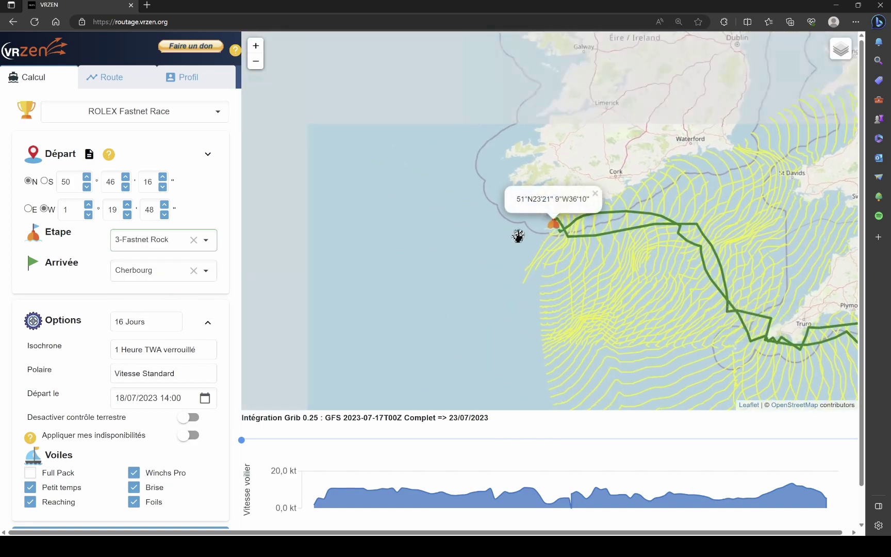
{"action": "left_click", "coordinate": [165, 237]}
{"action": "left_click", "coordinate": [155, 306]}
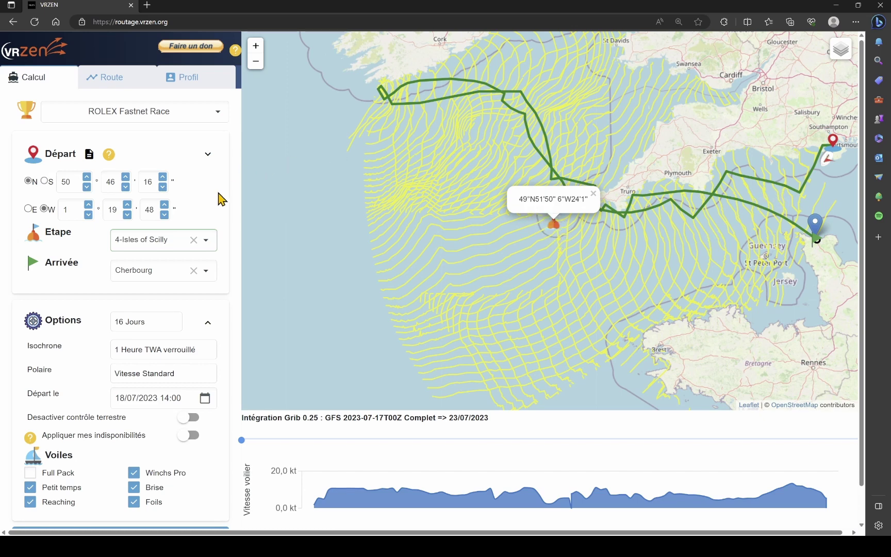
Set the race stage to 3-Fastnet Rock, dismiss its coordinates on the map and view the whole calculated route.
{"action": "left_click", "coordinate": [164, 239]}
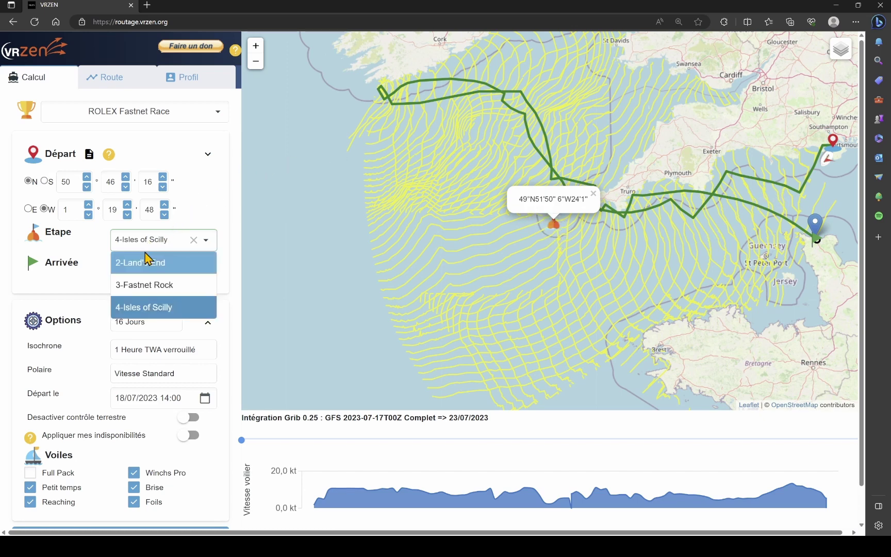
{"action": "left_click", "coordinate": [148, 284]}
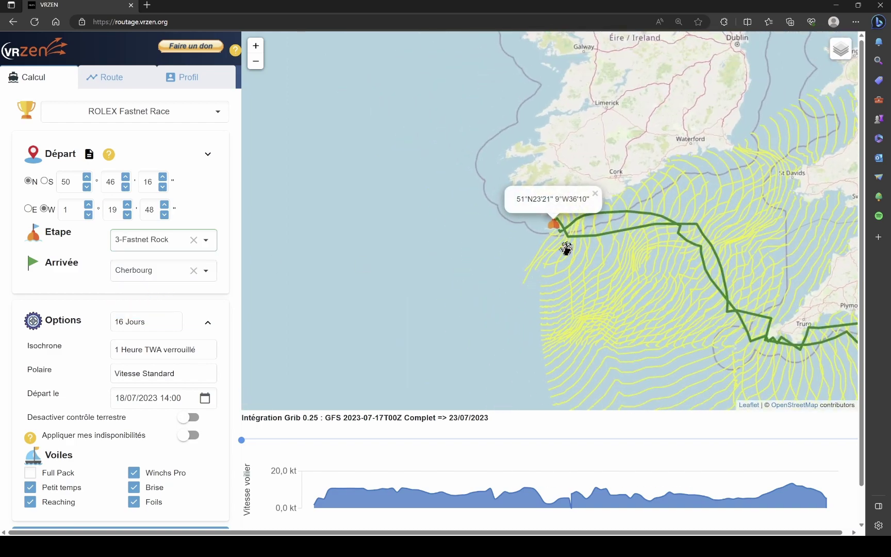
{"action": "left_click", "coordinate": [593, 194]}
{"action": "left_click_drag", "start_coordinate": [649, 323], "coordinate": [416, 203]}
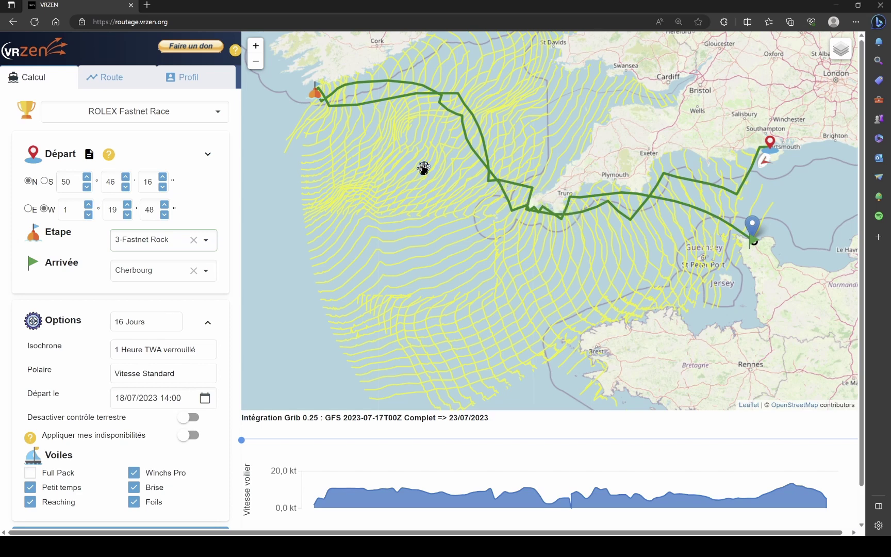
{"action": "left_click_drag", "start_coordinate": [365, 154], "coordinate": [366, 187]}
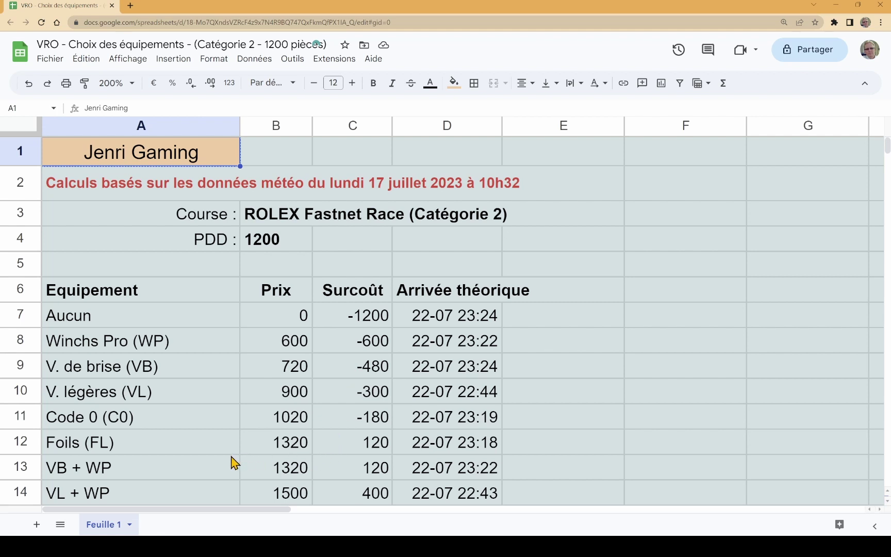
In the Google Sheets equipment comparison, highlight the V. légères (VL) row and review the price, surcharge and theoretical arrival of every combination.
{"action": "scroll", "coordinate": [620, 328], "scroll_direction": "down", "scroll_amount": 3}
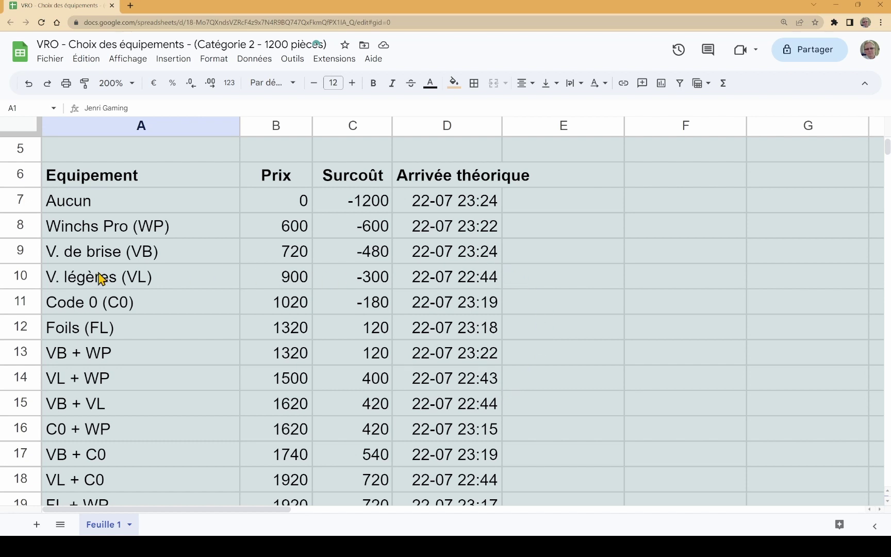
{"action": "left_click", "coordinate": [10, 276]}
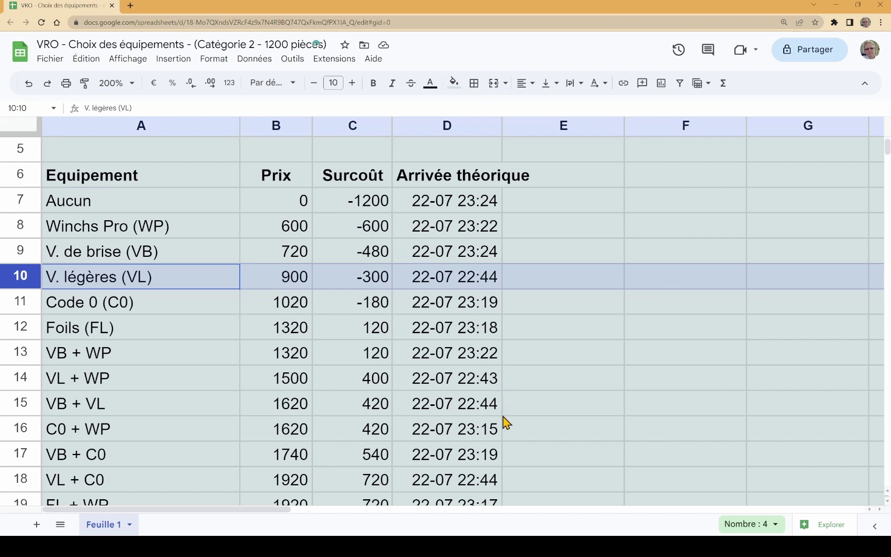
{"action": "scroll", "coordinate": [499, 454], "scroll_direction": "down", "scroll_amount": 1}
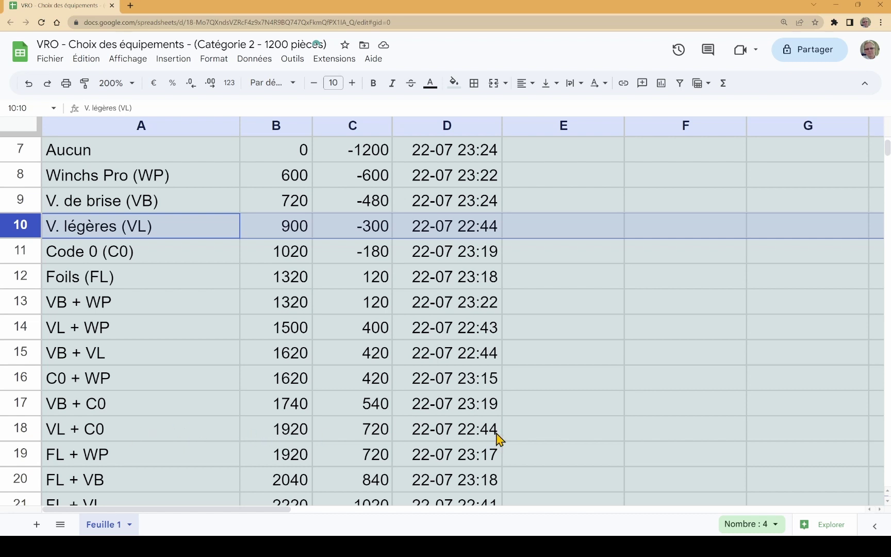
{"action": "scroll", "coordinate": [497, 438], "scroll_direction": "down", "scroll_amount": 1}
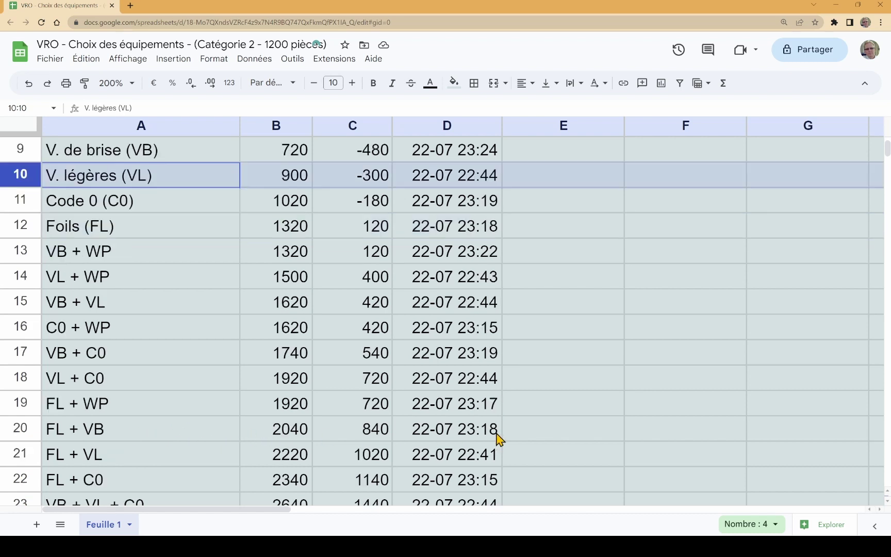
{"action": "scroll", "coordinate": [498, 438], "scroll_direction": "down", "scroll_amount": 5}
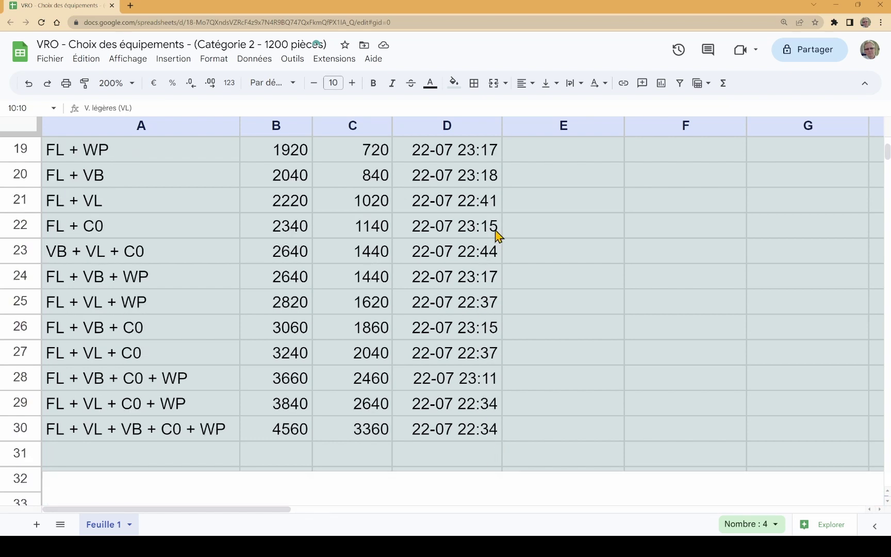
{"action": "scroll", "coordinate": [497, 234], "scroll_direction": "up", "scroll_amount": 1}
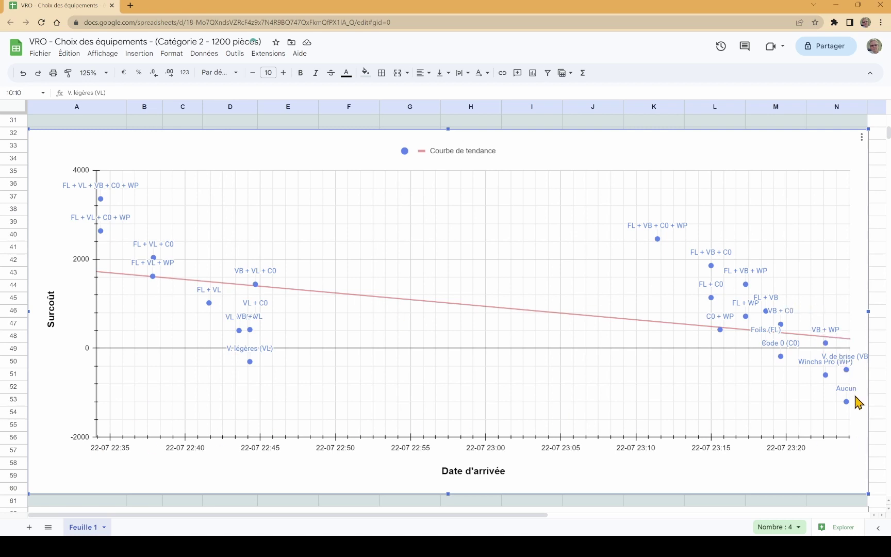
Inspect the chart points for no equipment, the full FL + VL + VB + C0 + WP pack and FL + VB + C0 + WP.
{"action": "mouse_move", "coordinate": [848, 402]}
{"action": "mouse_move", "coordinate": [104, 200]}
{"action": "mouse_move", "coordinate": [664, 241]}
Clear the theoretical arrival times of the equipment options without VL: D7:D9, D11:D13, D16:D17, D19:D20, D22, D24, D26 and D28.
{"action": "scroll", "coordinate": [651, 461], "scroll_direction": "up", "scroll_amount": 7}
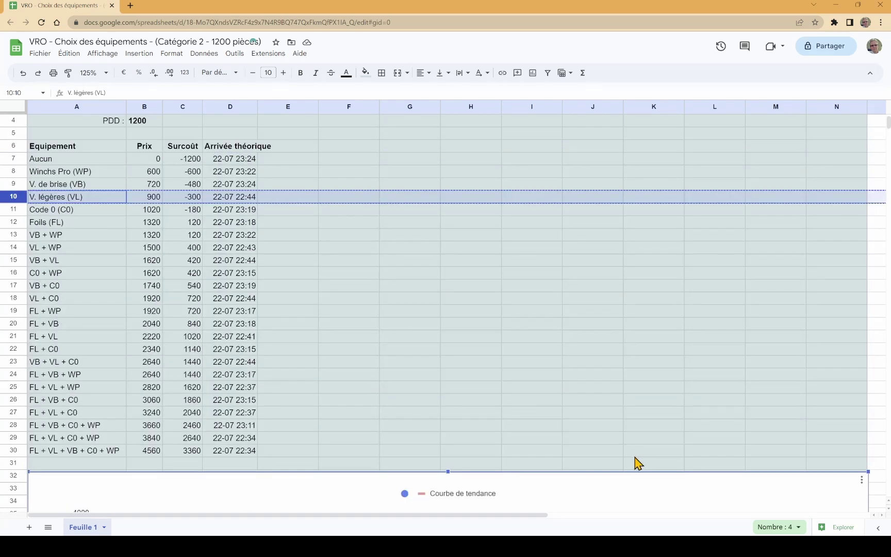
{"action": "left_click", "coordinate": [242, 161]}
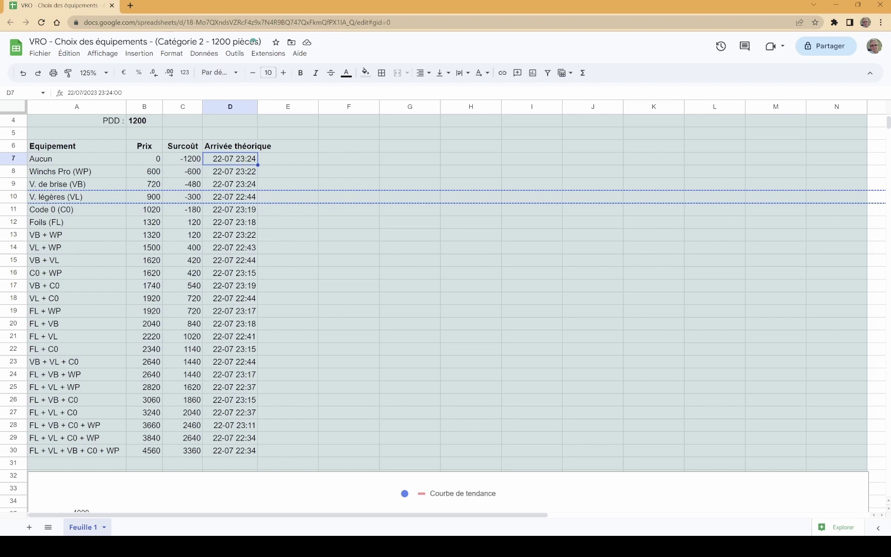
{"action": "left_click", "coordinate": [237, 175], "text": "shift"}
{"action": "left_click", "coordinate": [239, 184], "text": "shift"}
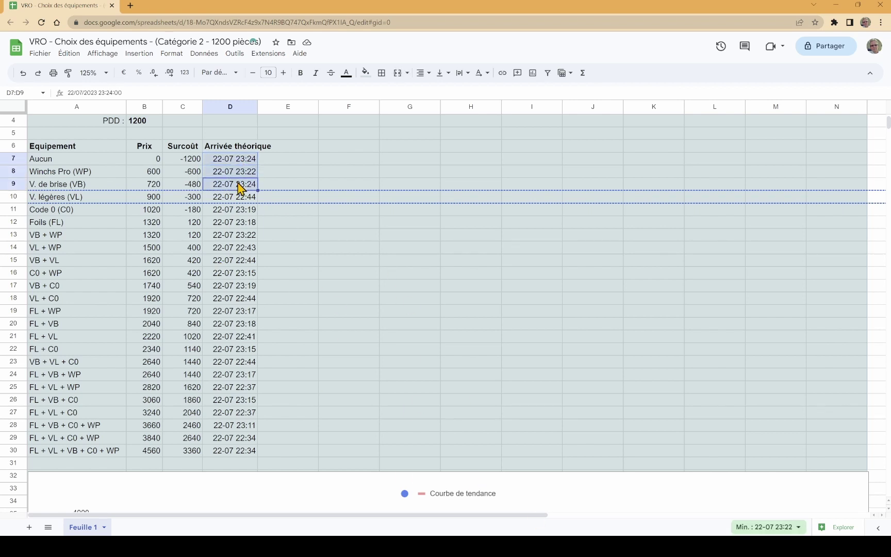
{"action": "left_click", "coordinate": [248, 211], "text": "ctrl"}
{"action": "left_click_drag", "start_coordinate": [250, 226], "coordinate": [248, 238]}
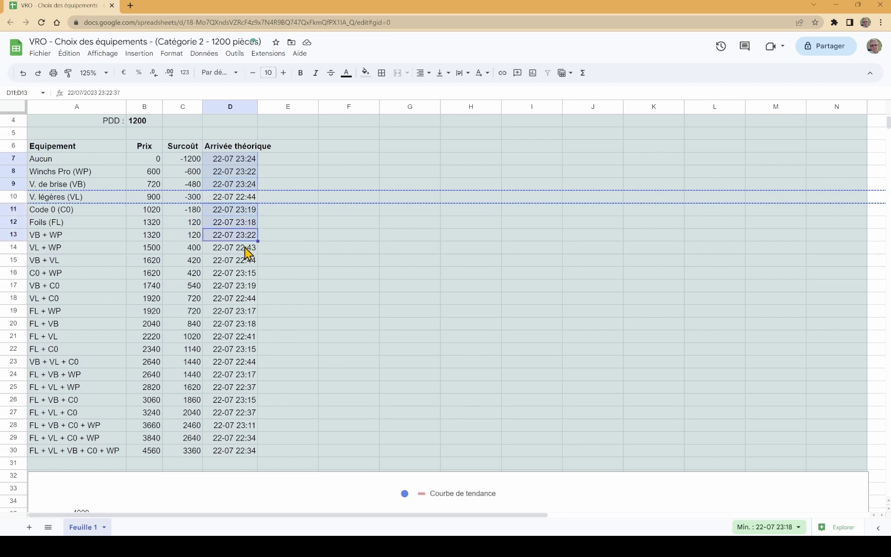
{"action": "left_click_drag", "start_coordinate": [247, 277], "coordinate": [251, 304]}
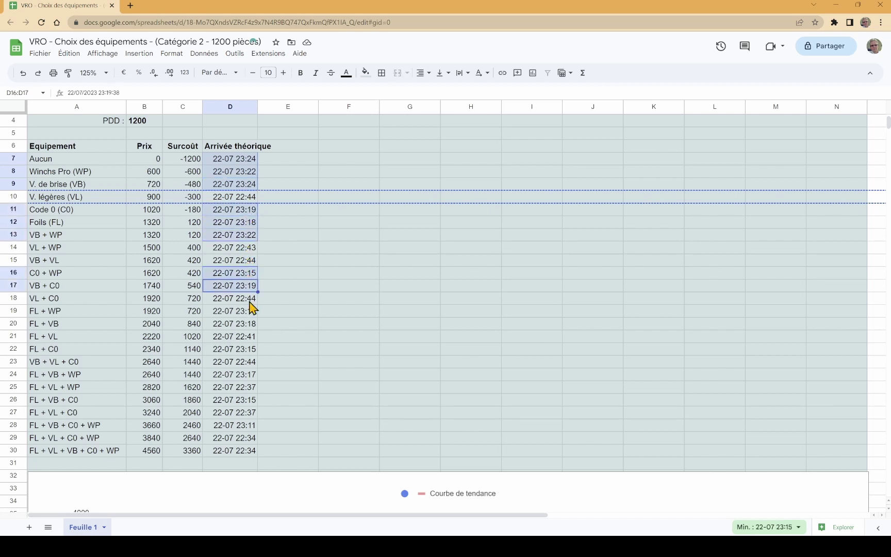
{"action": "left_click", "coordinate": [238, 316], "text": "ctrl"}
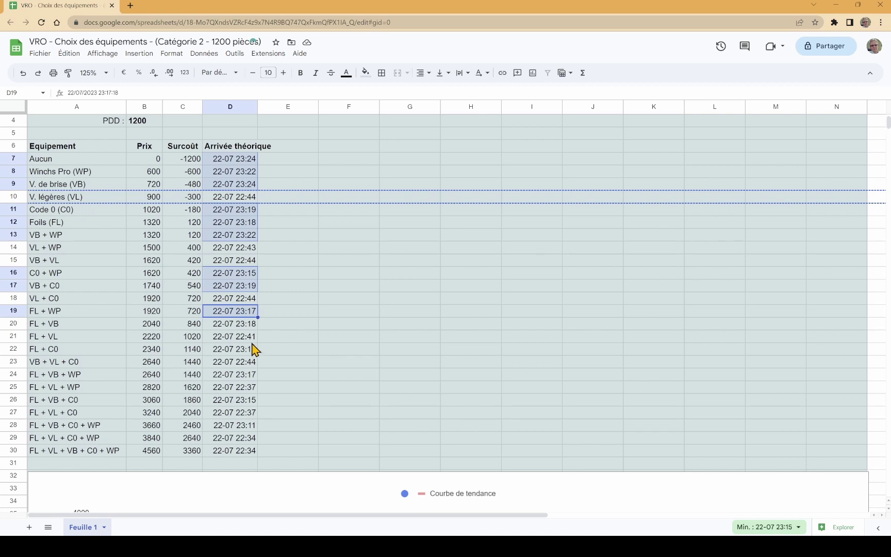
{"action": "left_click", "coordinate": [247, 325], "text": "shift"}
{"action": "left_click", "coordinate": [242, 349], "text": "ctrl"}
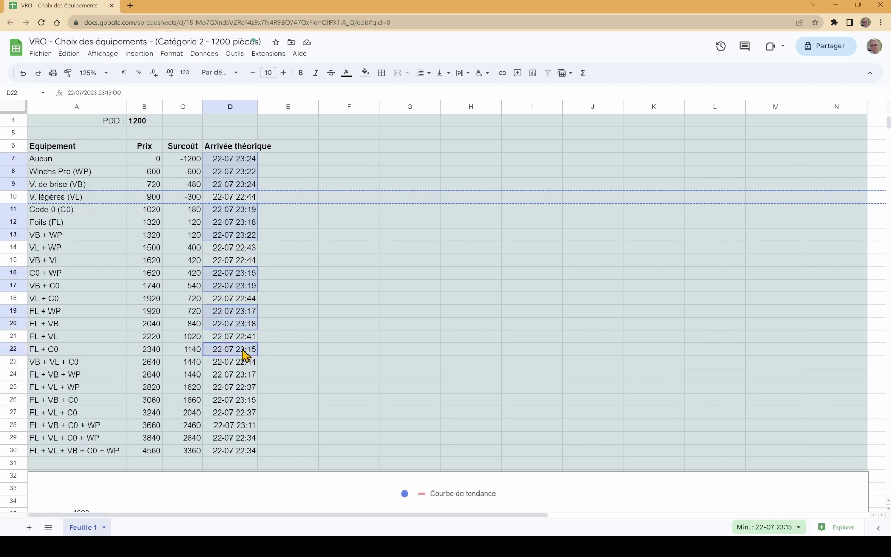
{"action": "left_click", "coordinate": [238, 379], "text": "ctrl"}
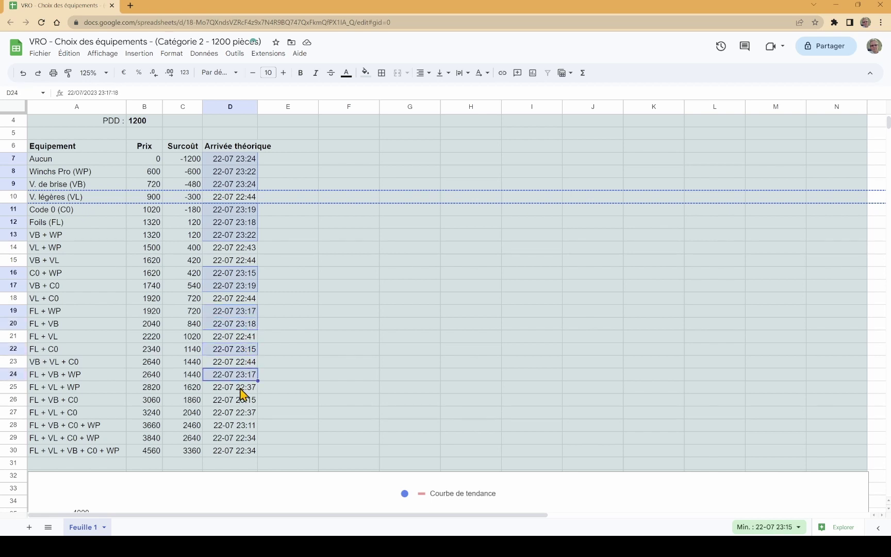
{"action": "left_click", "coordinate": [247, 403], "text": "ctrl"}
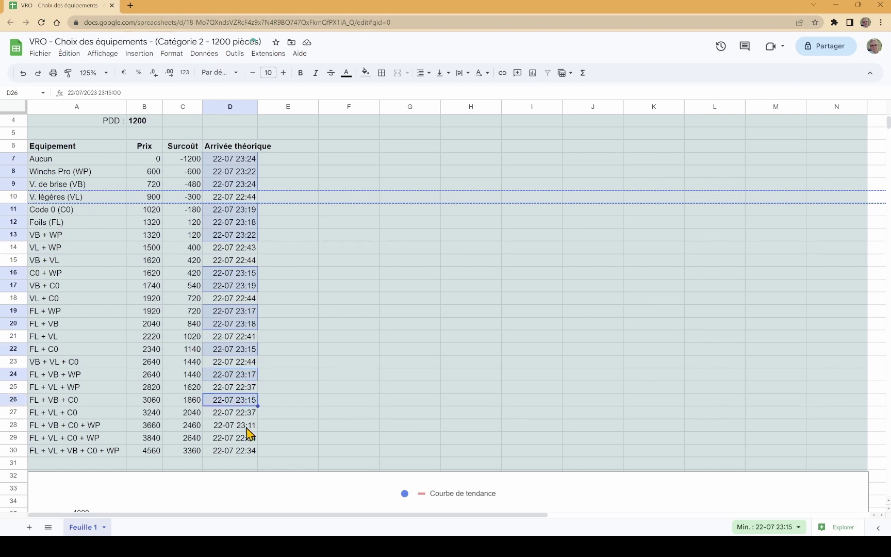
{"action": "left_click", "coordinate": [246, 426], "text": "ctrl"}
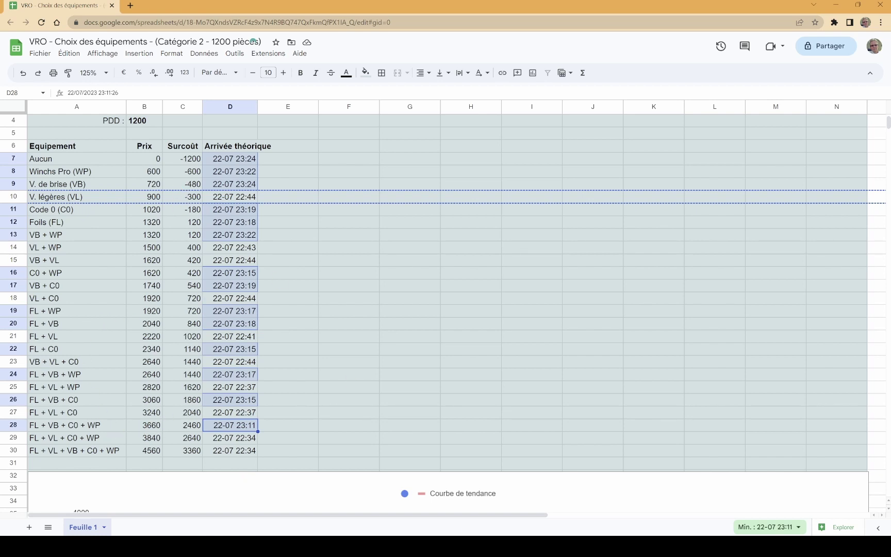
{"action": "key", "text": "Delete"}
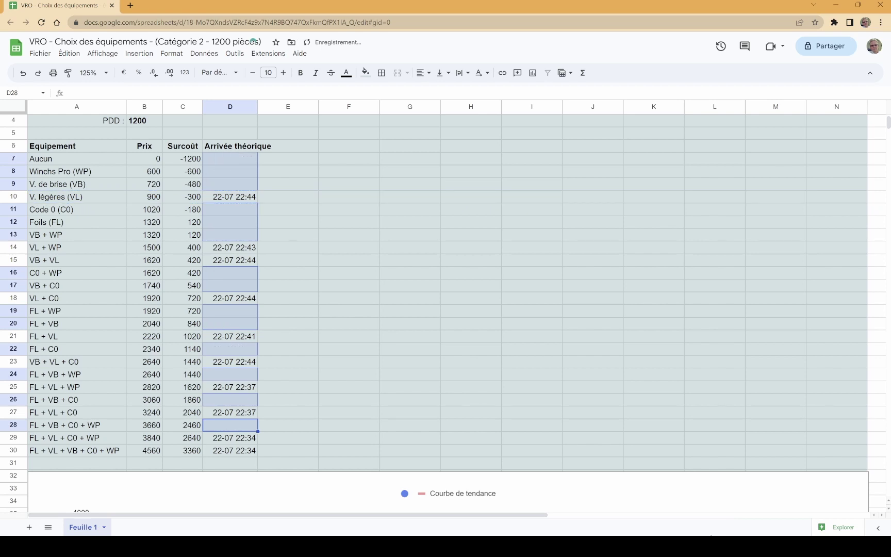
{"action": "left_click", "coordinate": [338, 179]}
Select the surcharge chart below the table and examine how the remaining VL combinations lie along the trend line.
{"action": "scroll", "coordinate": [339, 185], "scroll_direction": "down", "scroll_amount": 5}
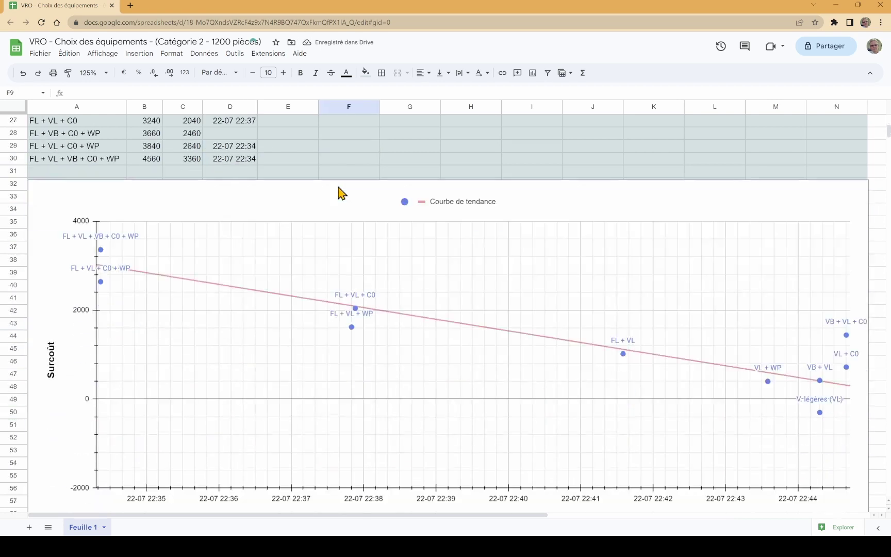
{"action": "scroll", "coordinate": [340, 194], "scroll_direction": "down", "scroll_amount": 1}
{"action": "left_click", "coordinate": [389, 336]}
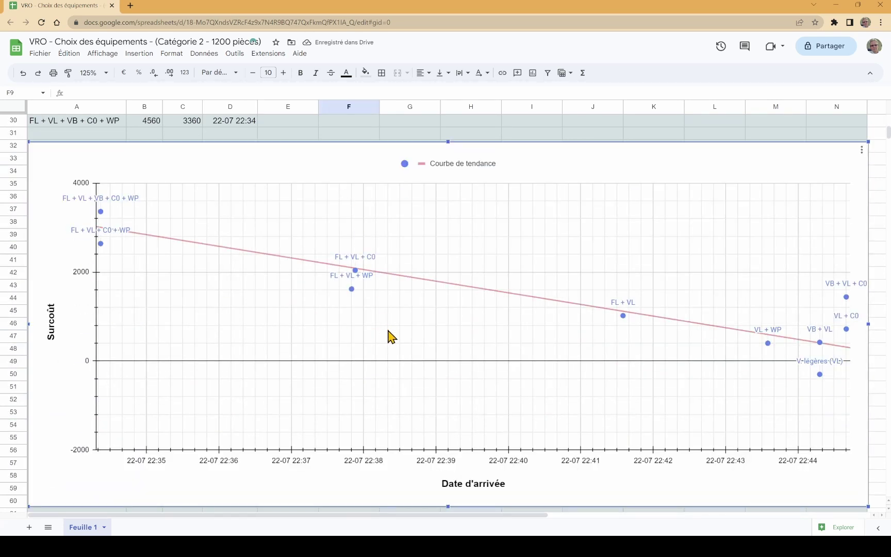
{"action": "mouse_move", "coordinate": [372, 281]}
{"action": "scroll", "coordinate": [889, 508], "scroll_direction": "up", "scroll_amount": 1}
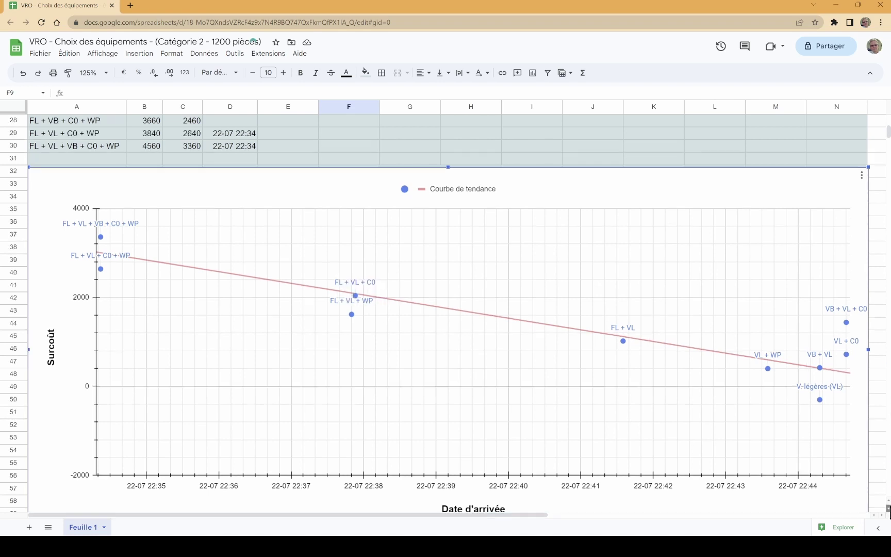
{"action": "scroll", "coordinate": [890, 508], "scroll_direction": "down", "scroll_amount": 1}
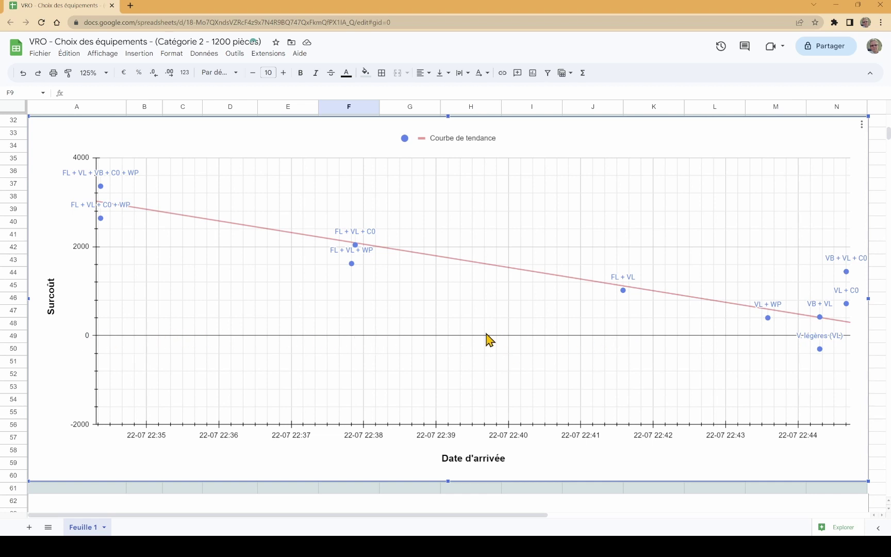
Read the arrival time and surcharge of the chart points V. légères (VL), VL + WP, FL + VL, FL + VL + C0 and FL + VL + WP.
{"action": "left_click", "coordinate": [818, 351]}
{"action": "left_click", "coordinate": [743, 370]}
{"action": "left_click", "coordinate": [768, 318]}
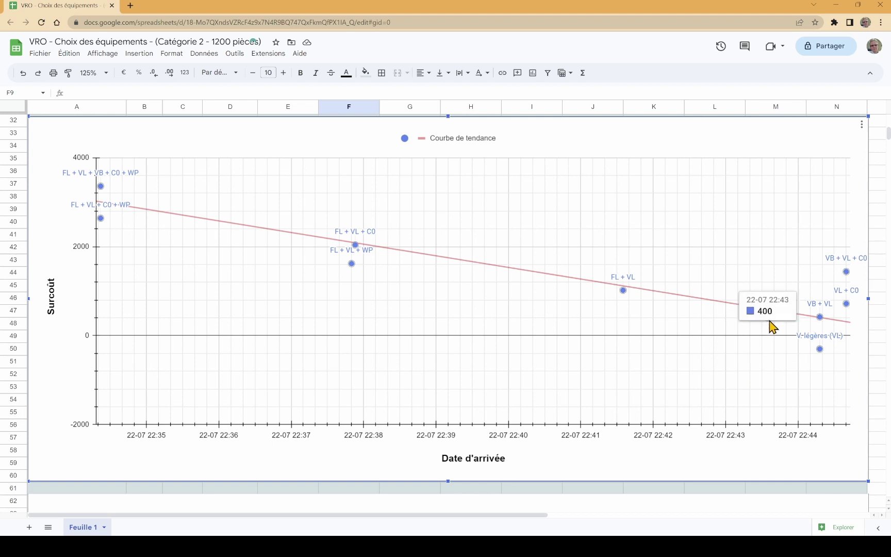
{"action": "left_click", "coordinate": [747, 343]}
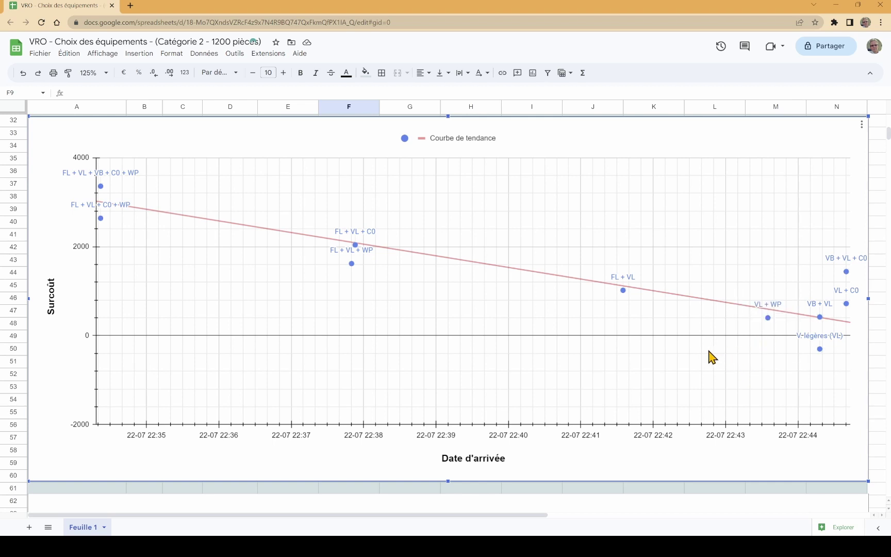
{"action": "left_click", "coordinate": [627, 293]}
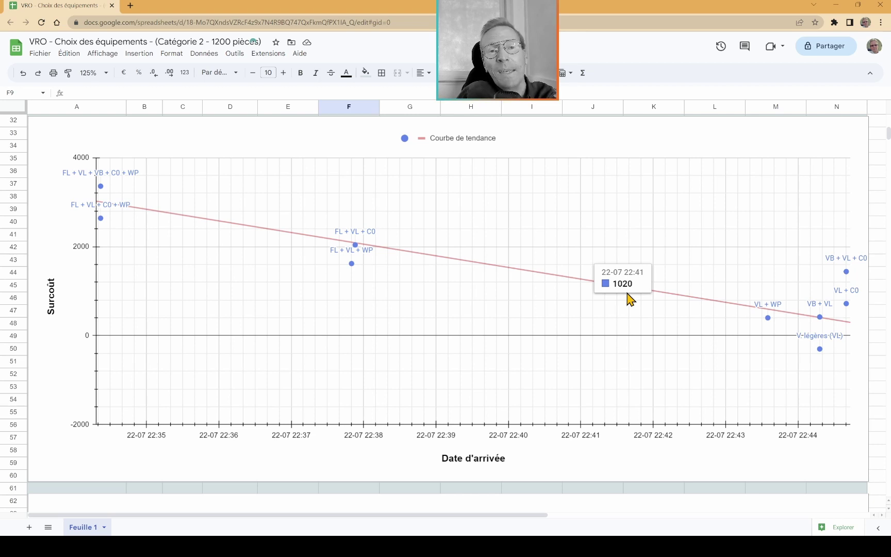
{"action": "left_click", "coordinate": [626, 299]}
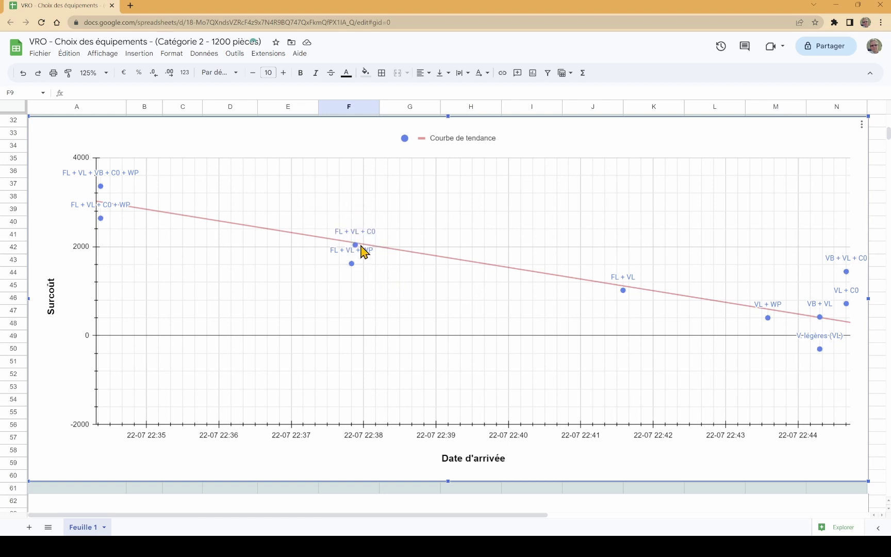
{"action": "mouse_move", "coordinate": [361, 250]}
{"action": "mouse_move", "coordinate": [355, 268]}
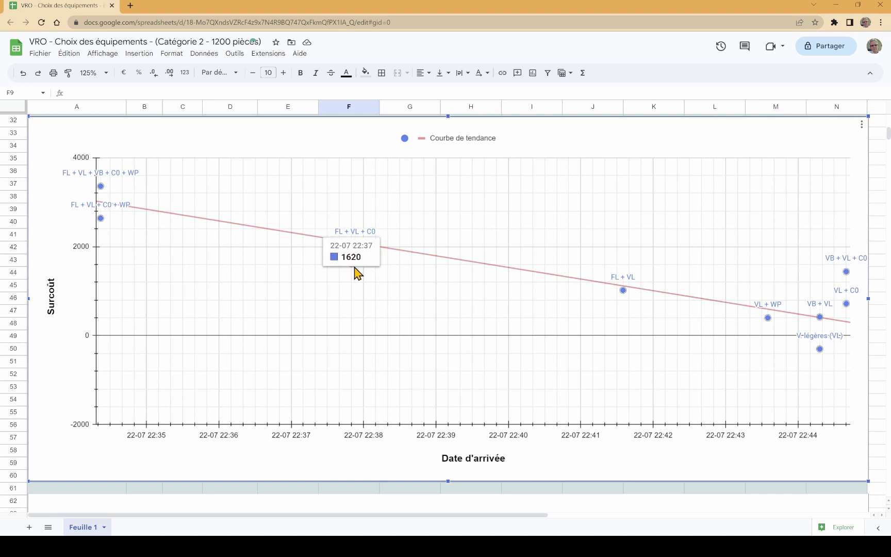